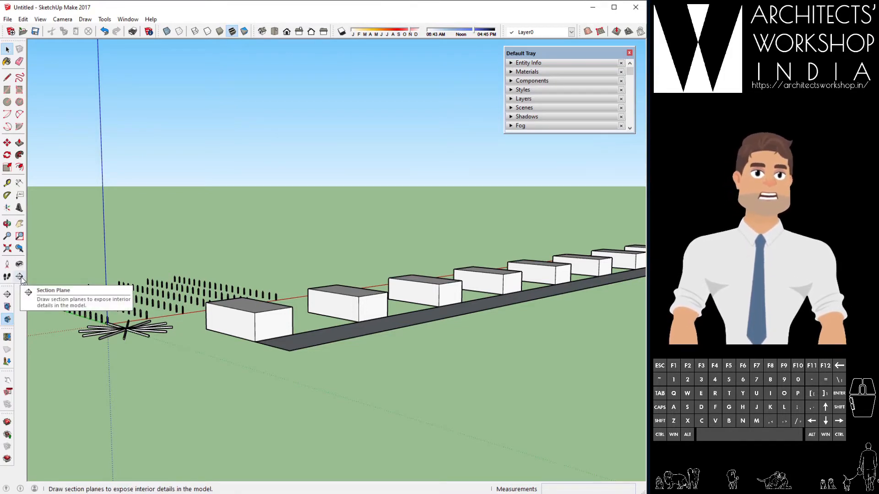
- Place a section plane on the roadside end face of the first box
left_click(20, 278)
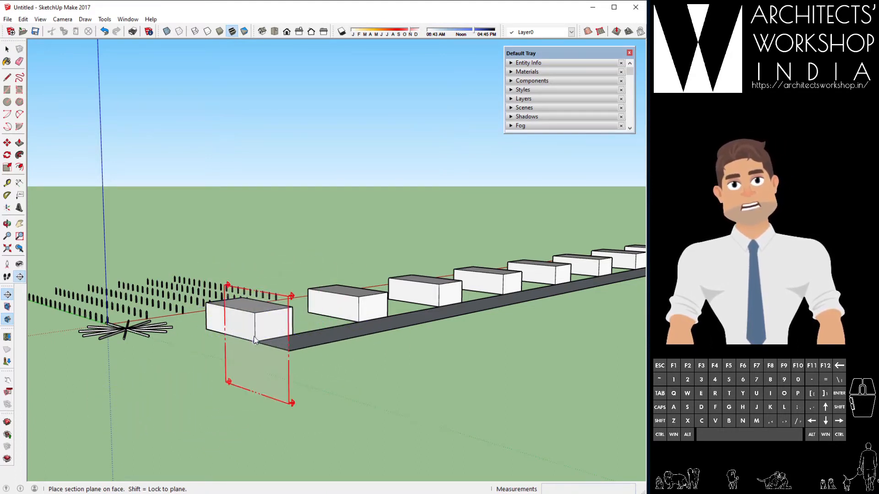
middle_click_drag(234, 326, 256, 362)
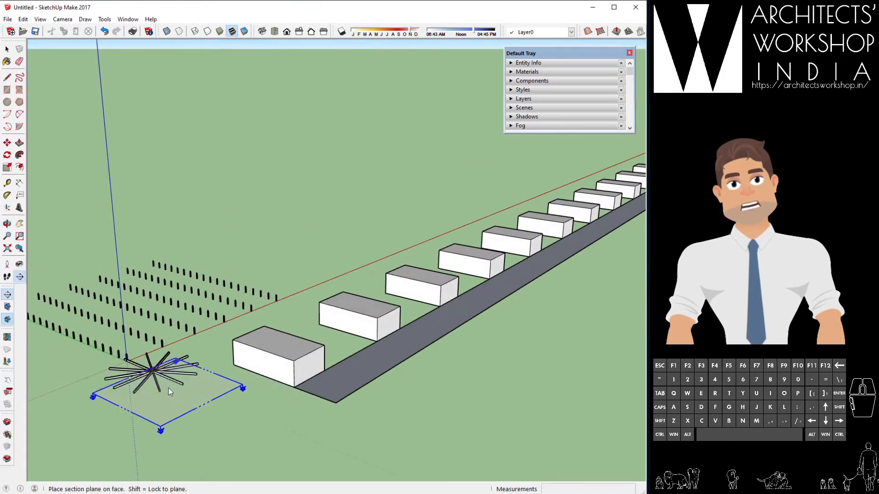
middle_click_drag(342, 407, 243, 338)
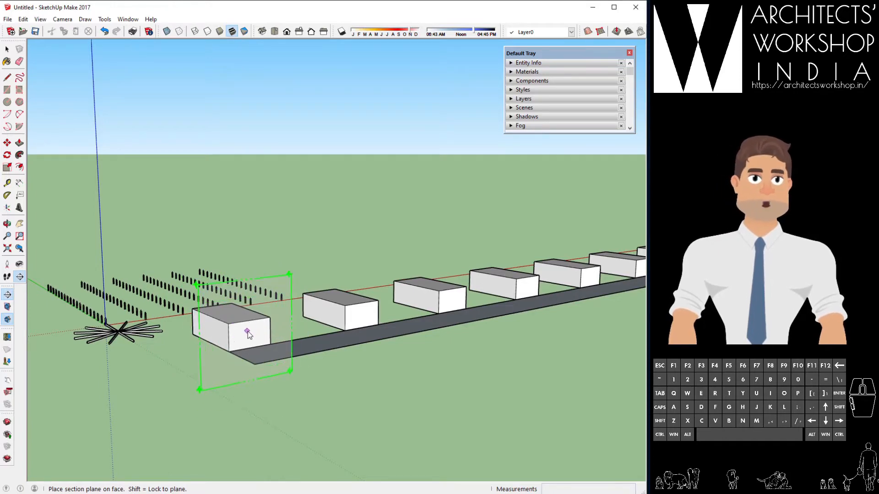
left_click(247, 334)
middle_click_drag(294, 411, 329, 402)
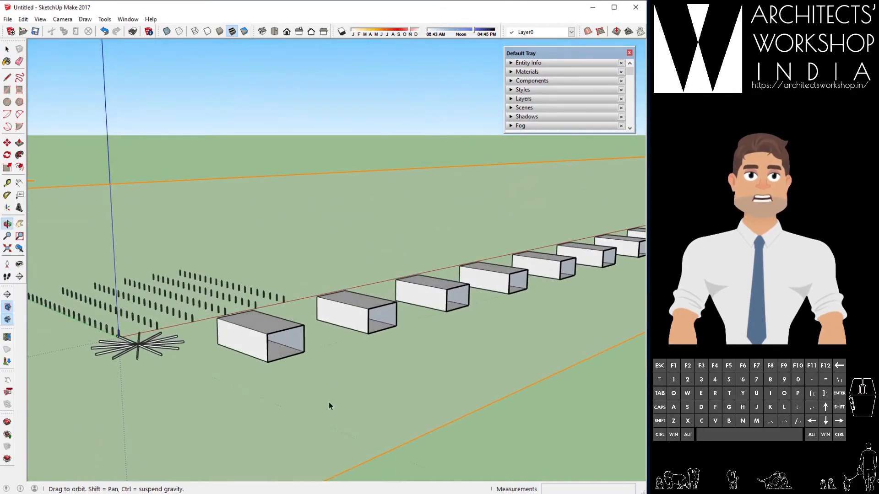
- Move the section plane about 2142 mm along the green axis, deeper into the row of boxes
left_click(7, 142)
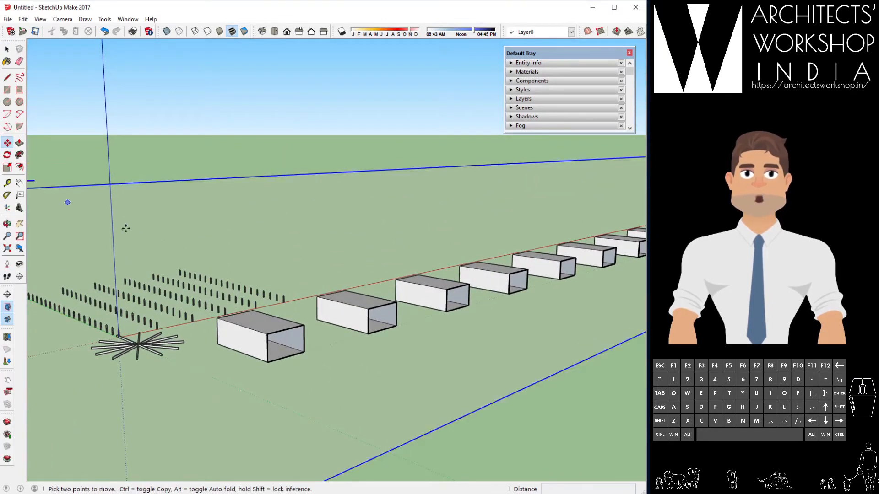
left_click(452, 385)
scroll(287, 355, "up", 5)
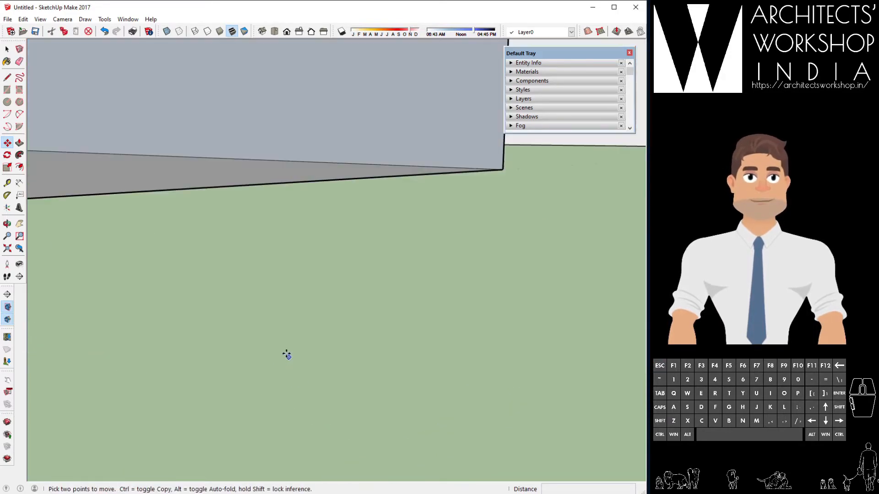
scroll(273, 348, "down", 3)
mouse_move(273, 347)
middle_mouse_down()
mouse_move(297, 313)
mouse_move(227, 255)
mouse_move(242, 267)
mouse_move(310, 273)
mouse_move(331, 328)
mouse_move(314, 363)
mouse_move(243, 359)
mouse_move(256, 347)
middle_mouse_up()
scroll(332, 299, "down", 3)
scroll(332, 299, "down", 3)
middle_click_drag(310, 358, 339, 357)
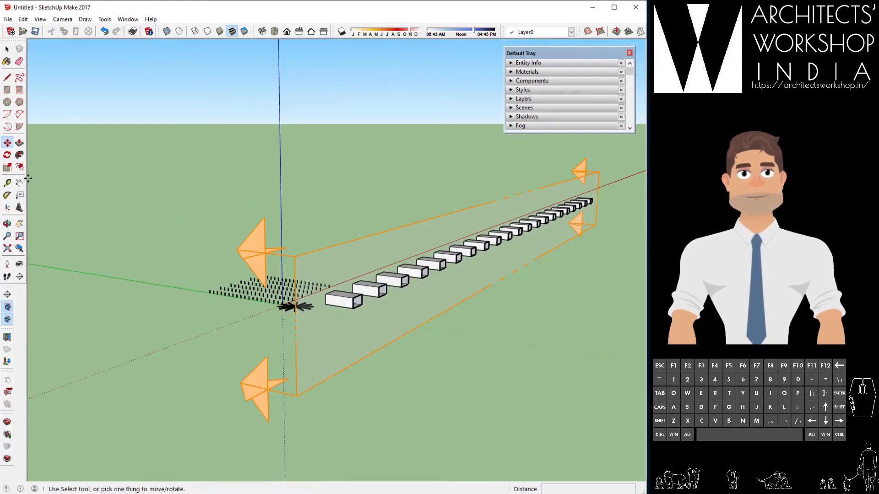
left_click(339, 355)
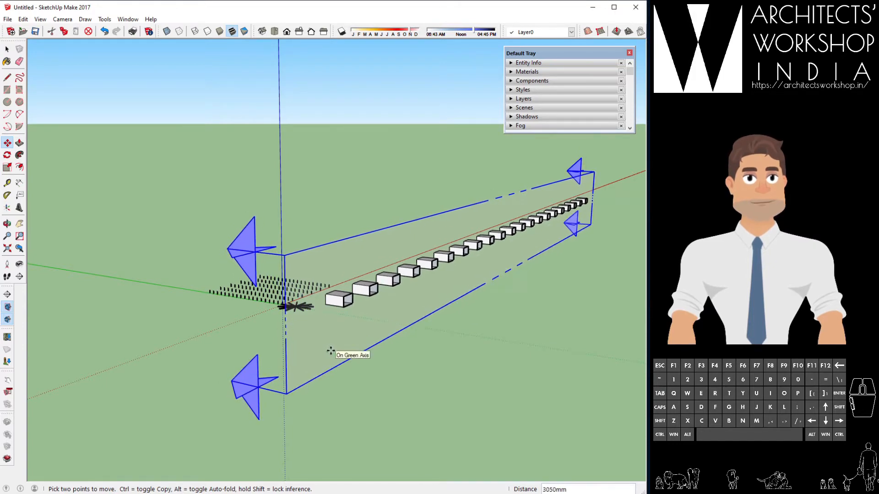
left_click(334, 351)
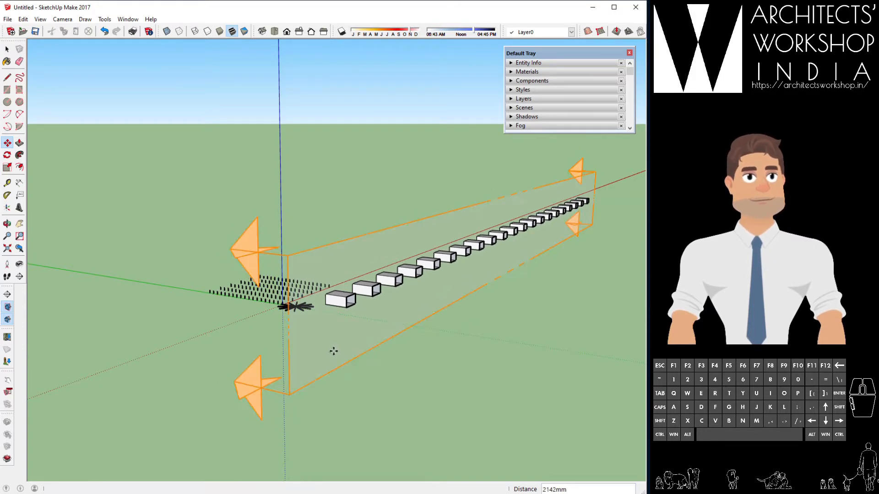
- Inspect the cut boxes up close, and toggle the section cuts off and back on
middle_click_drag(411, 367, 397, 337)
scroll(382, 300, "up", 5)
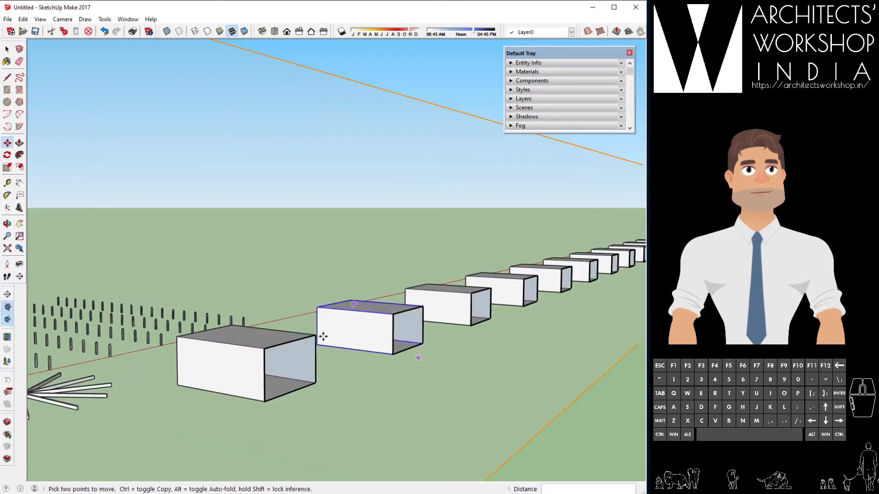
scroll(278, 371, "up", 6)
middle_click_drag(288, 390, 310, 385)
key("m")
scroll(325, 351, "down", 8)
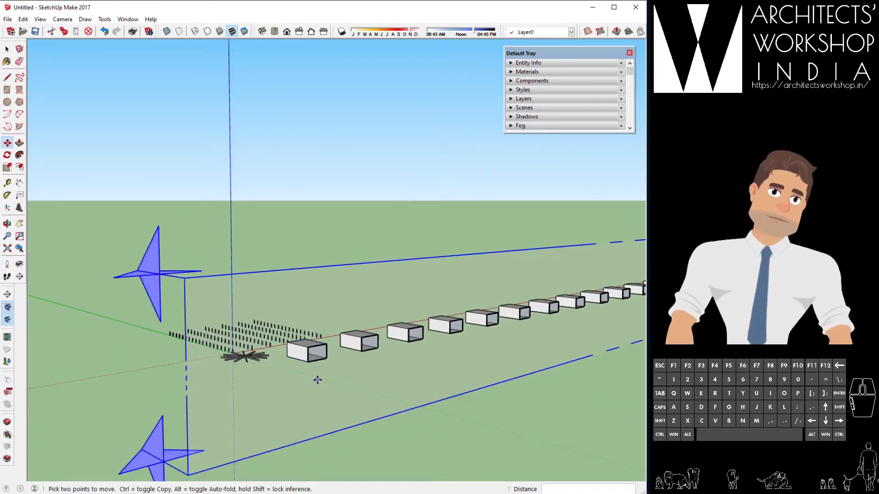
left_click(7, 320)
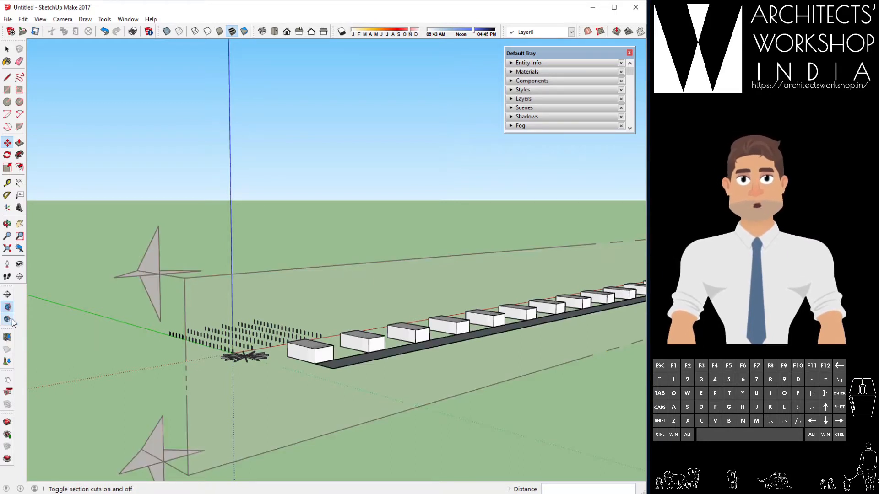
left_click(8, 320)
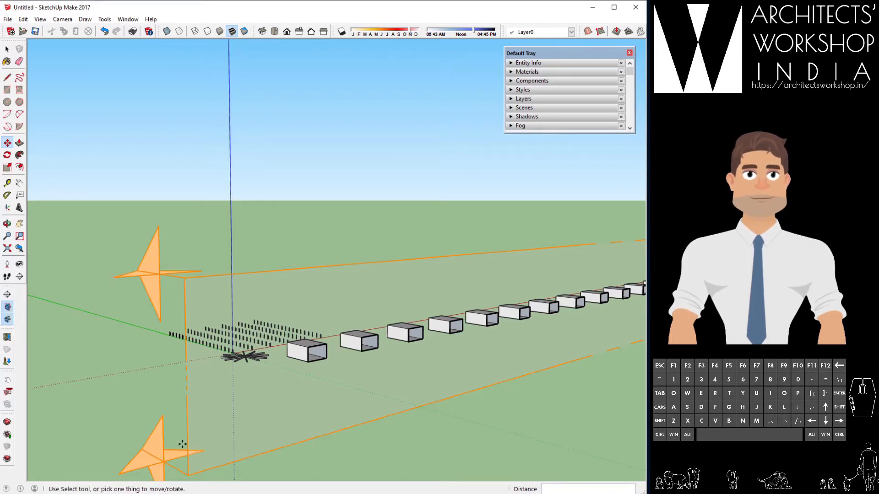
- Toggle the display of section planes off and on twice
left_click(8, 310)
left_click(8, 310)
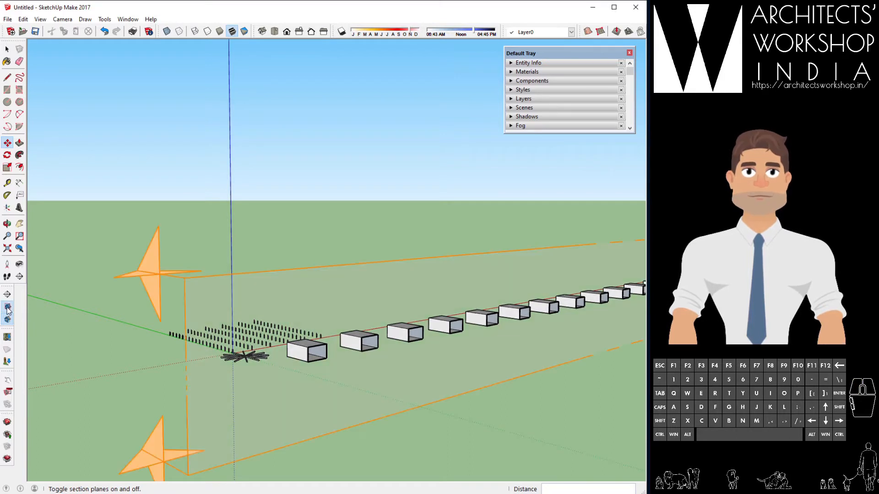
left_click(8, 310)
left_click(8, 310)
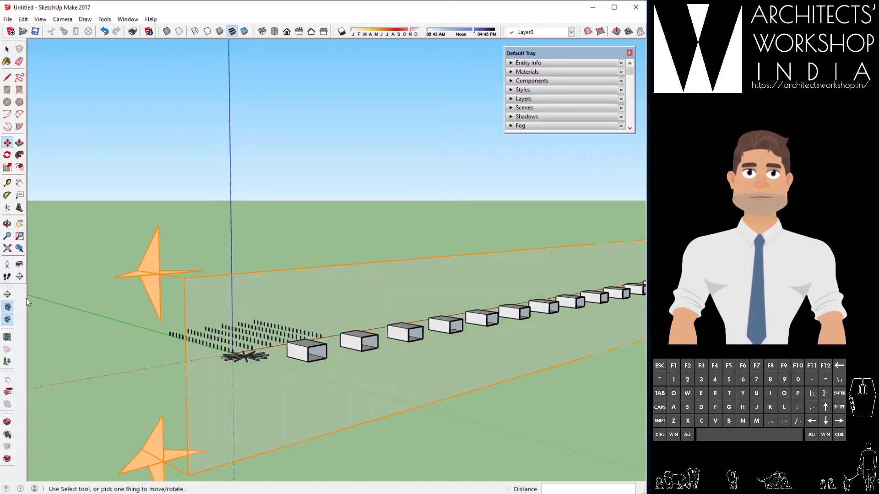
- Hide the section plane and turn off the section cuts
left_click(7, 49)
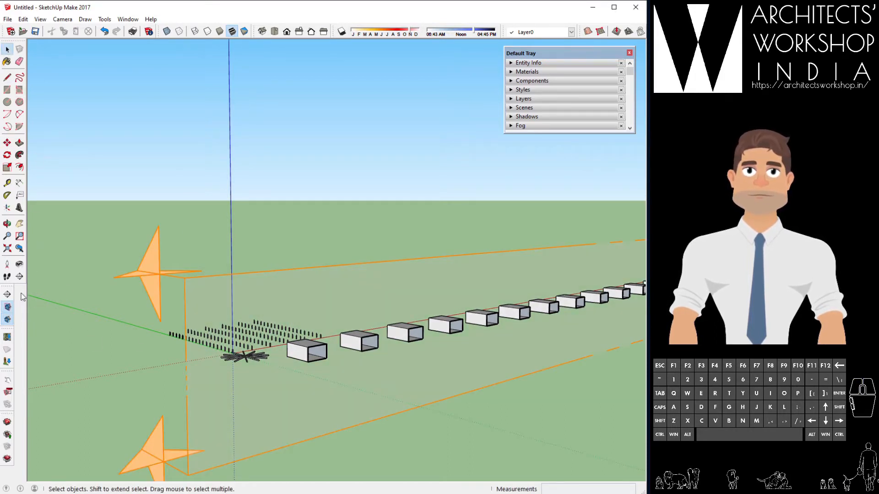
left_click(8, 309)
middle_click_drag(304, 295, 360, 323)
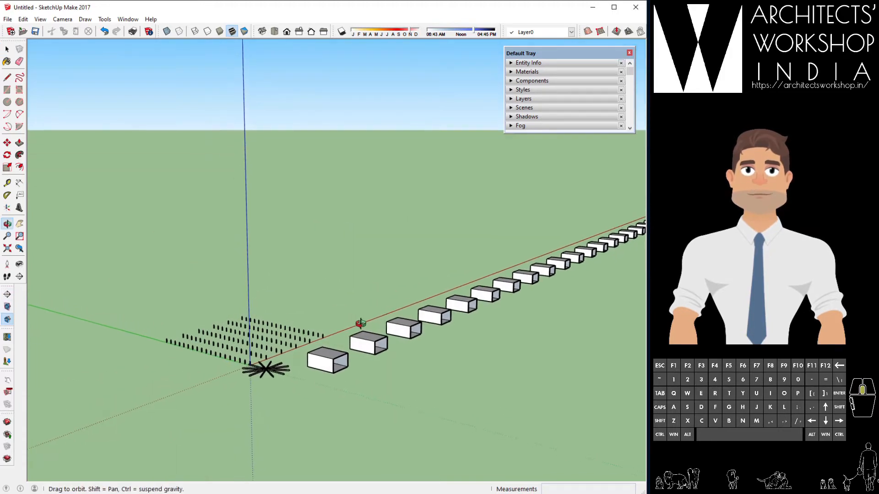
left_click(7, 319)
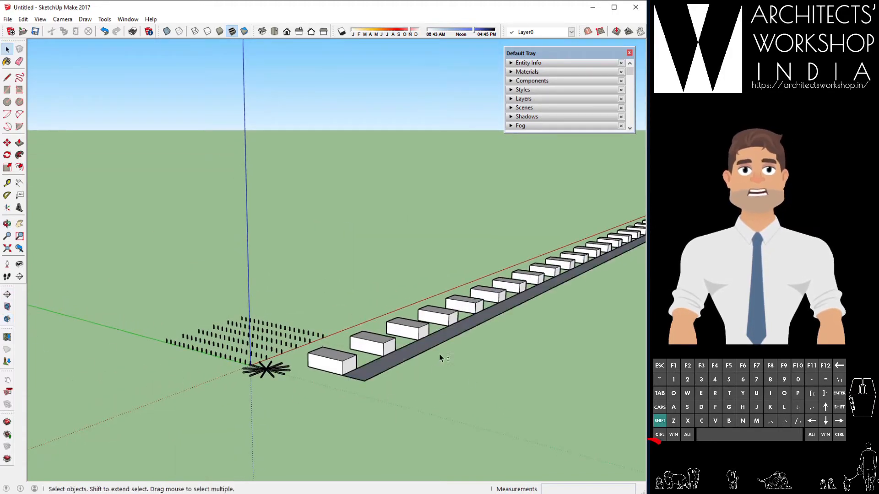
- Turn on X-ray display and look through the faces of the nearest boxes
middle_click_drag(439, 354, 334, 319, "shift")
scroll(307, 316, "up", 2)
scroll(205, 231, "up", 1)
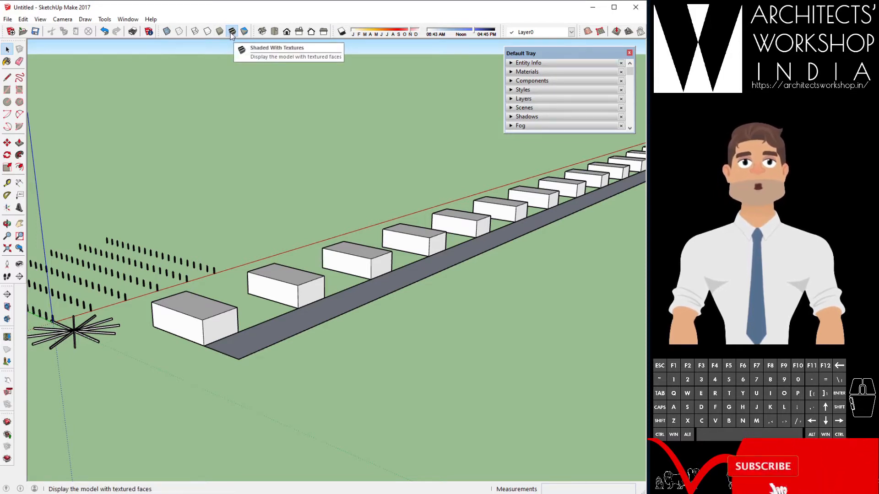
left_click(168, 32)
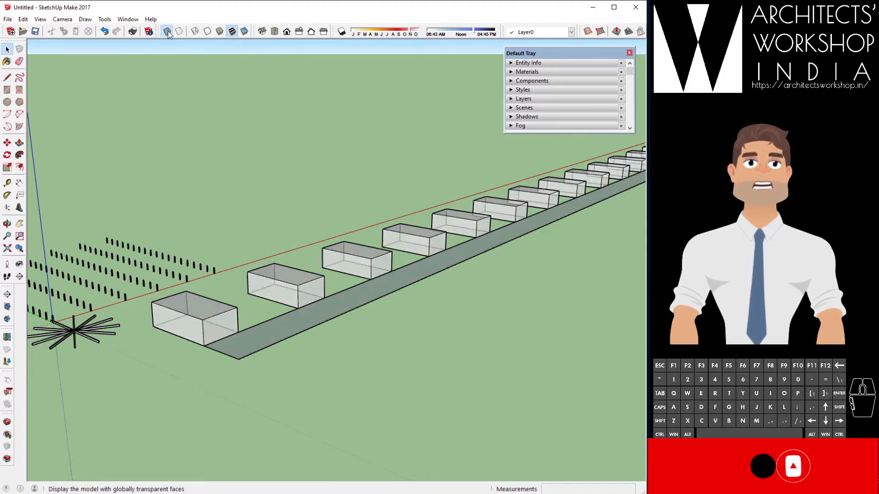
scroll(194, 338, "up", 2)
scroll(195, 338, "up", 2)
middle_click_drag(266, 320, 303, 282)
scroll(442, 211, "up", 5)
scroll(267, 240, "down", 5)
scroll(287, 252, "up", 6)
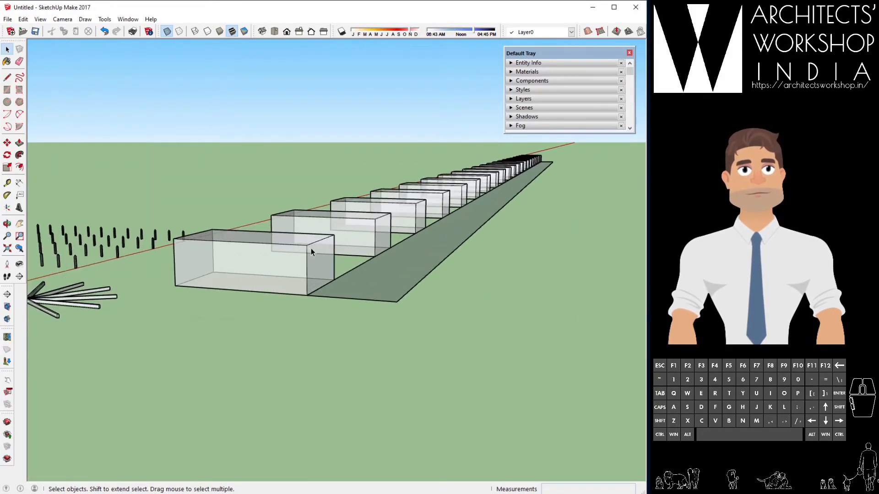
- Switch from X-ray to Back Edges, and preview the model in the Wireframe and Hidden Line face styles
left_click(179, 32)
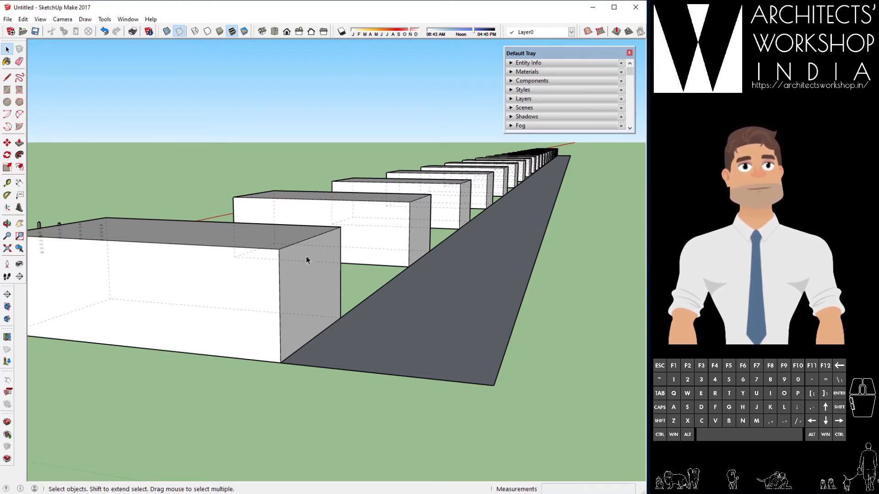
left_click(194, 32)
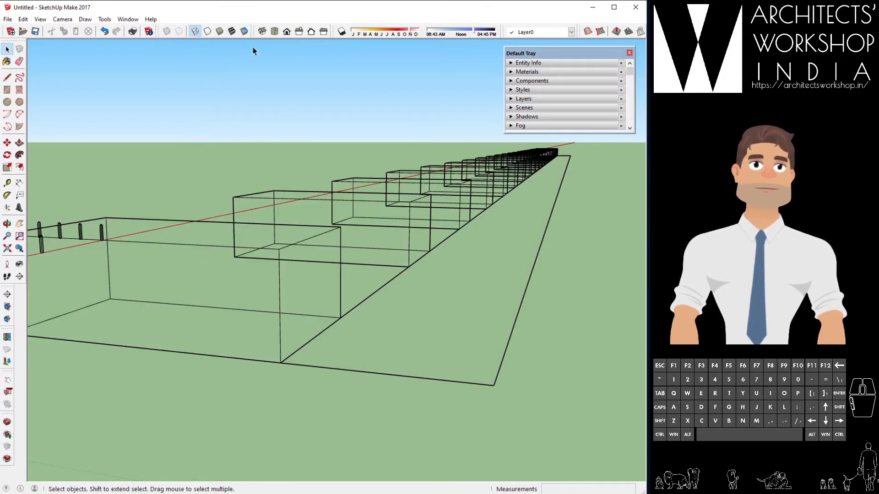
left_click(207, 32)
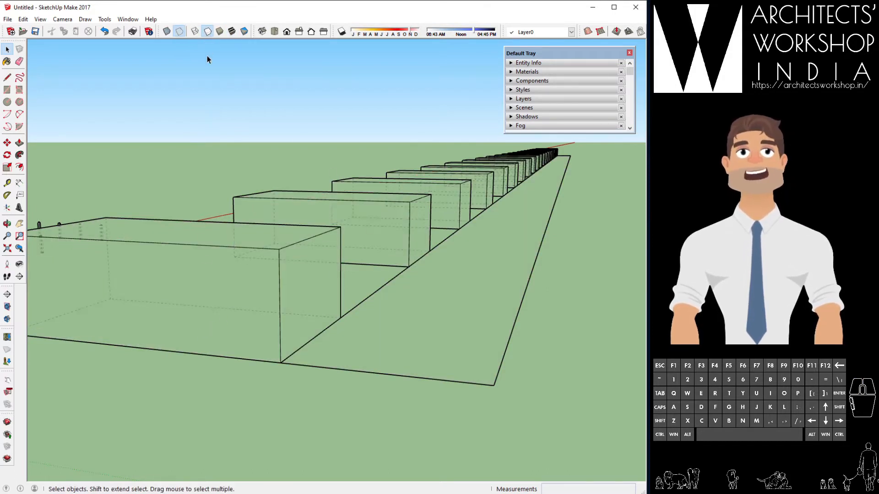
- Return the model from Shaded to Shaded With Textures and turn off Back Edges
left_click(220, 32)
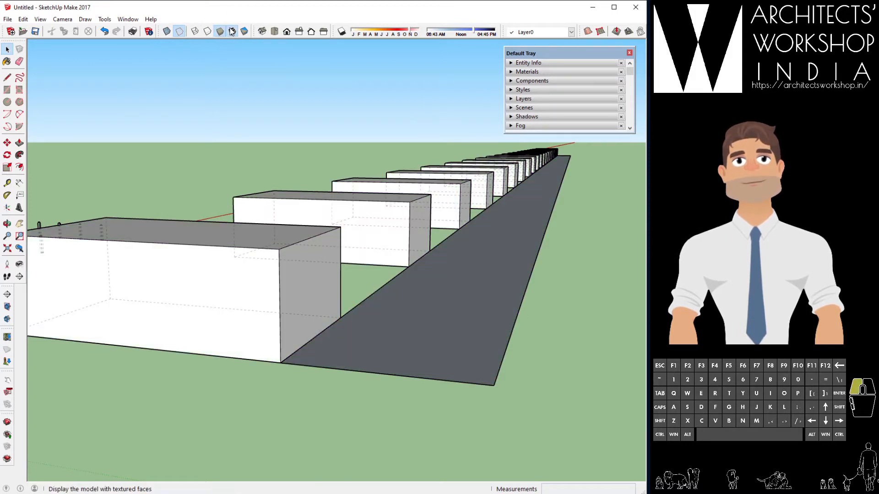
left_click(232, 33)
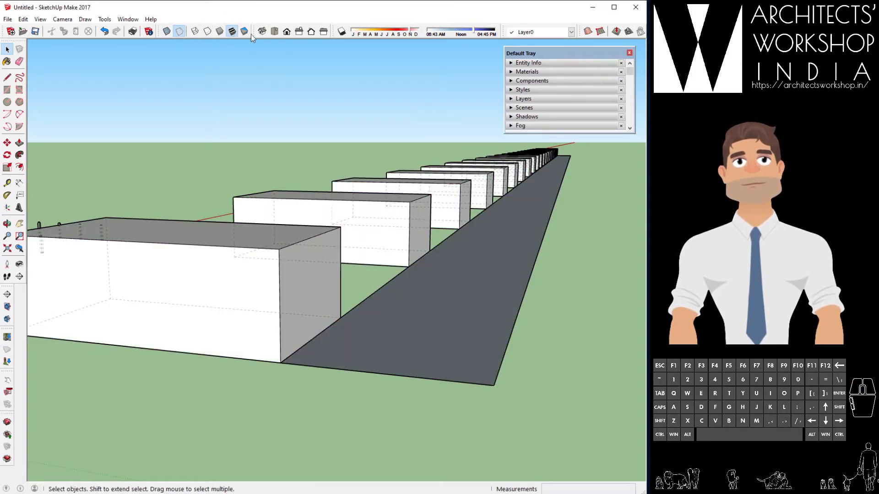
left_click(179, 31)
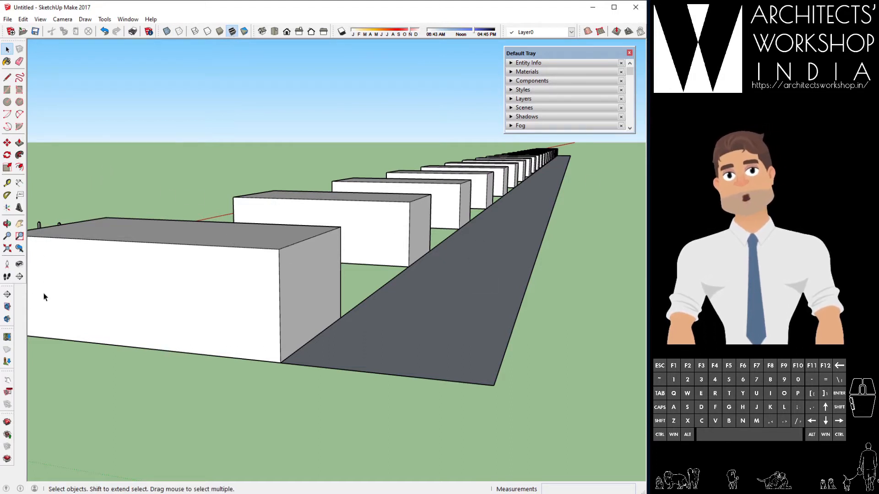
- Start the Paint Bucket tool and enlarge the tray to show the whole materials browser
left_click(7, 62)
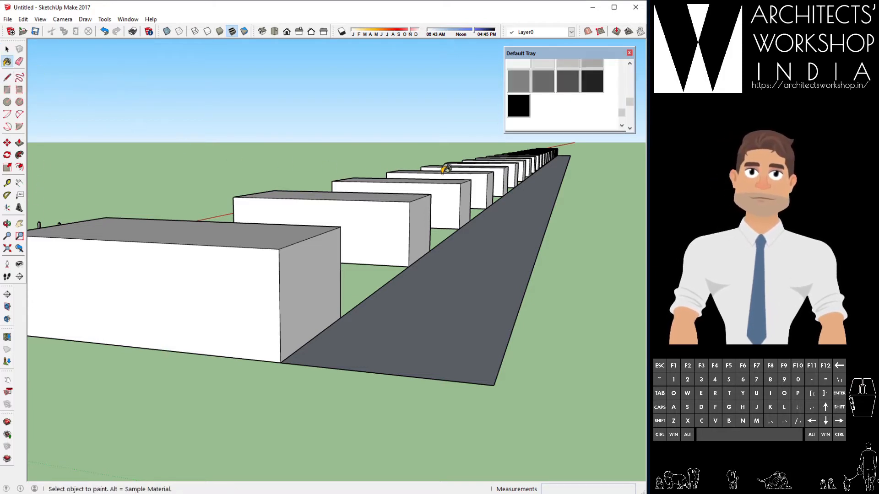
left_click_drag(563, 133, 567, 397)
scroll(544, 178, "up", 5)
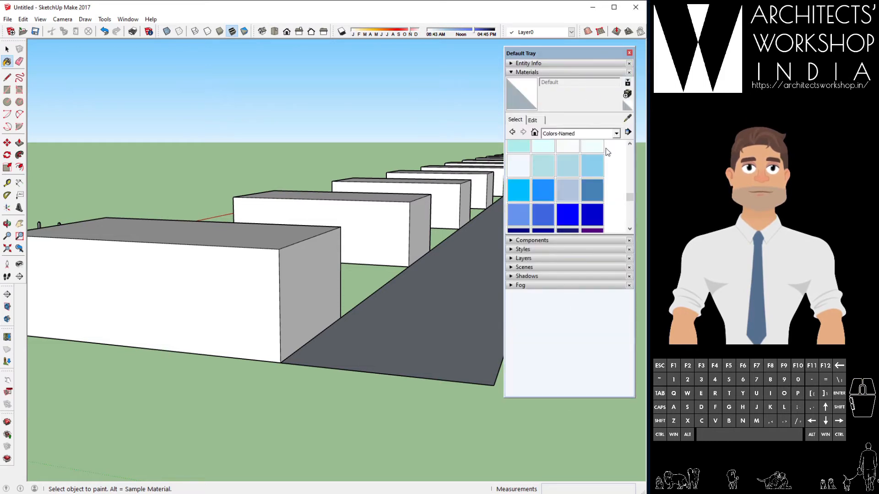
- Browse the material categories and show the Roofing collection
left_click(575, 133)
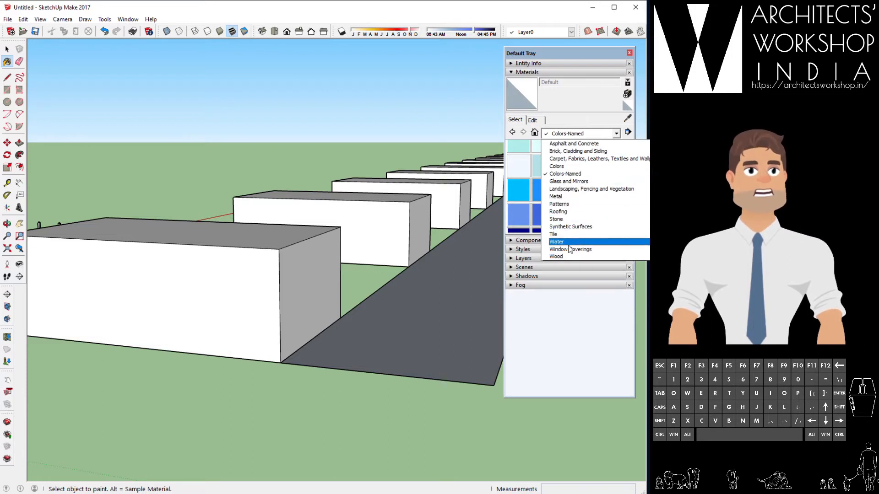
scroll(588, 241, "up", 1)
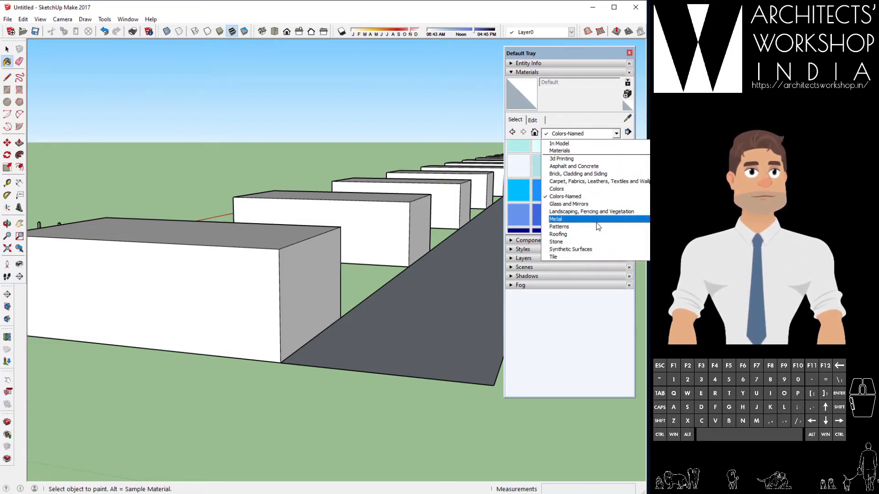
scroll(595, 222, "down", 1)
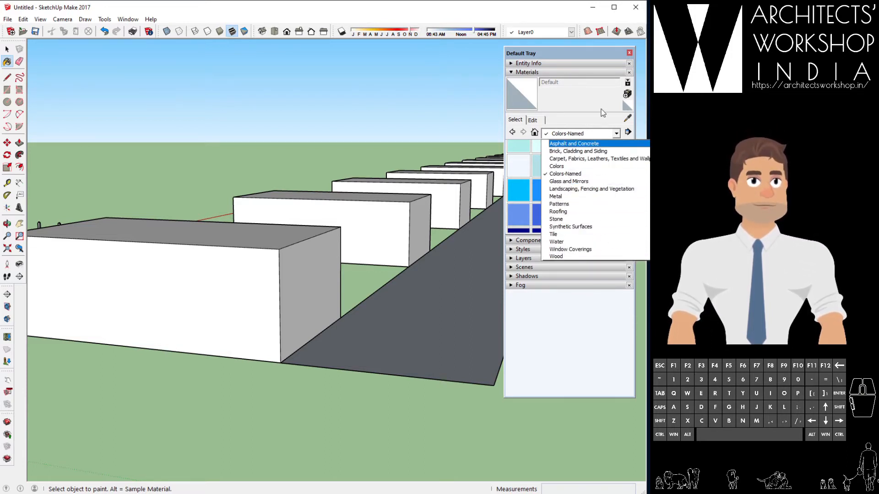
left_click(578, 211)
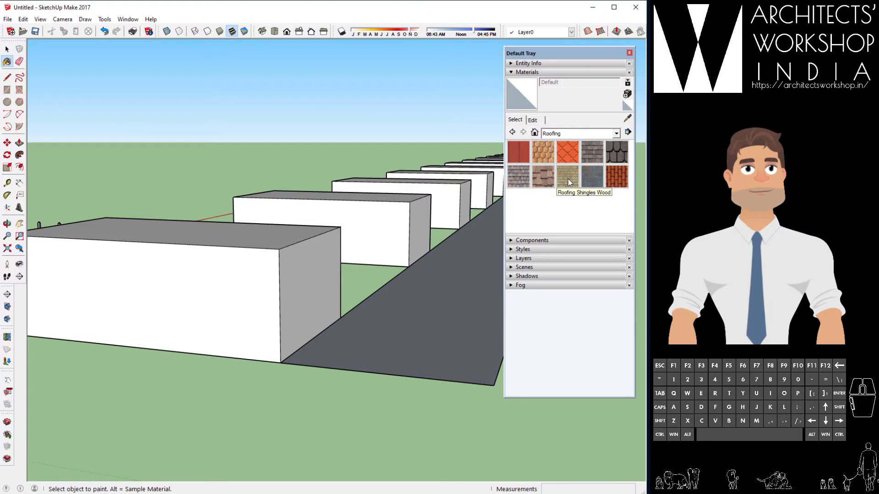
- Paint the first five boxes of the row with Carrera Marble from the Stone collection
left_click(575, 134)
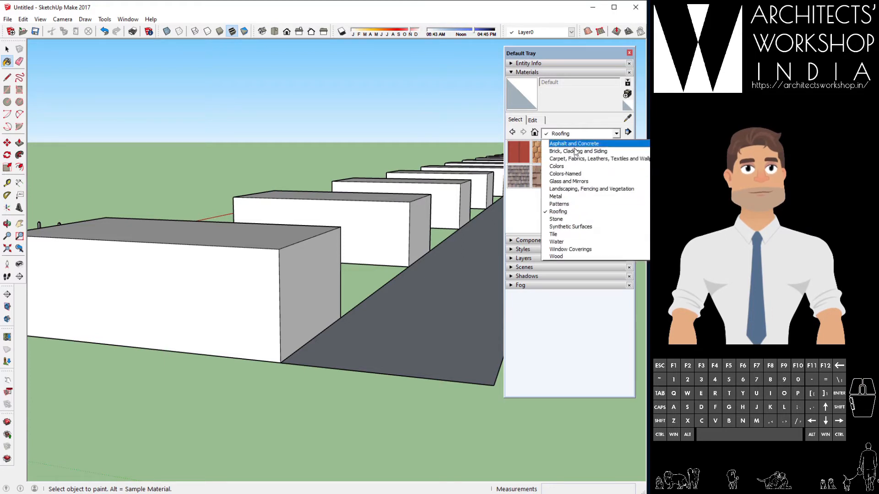
left_click(567, 219)
left_click(517, 158)
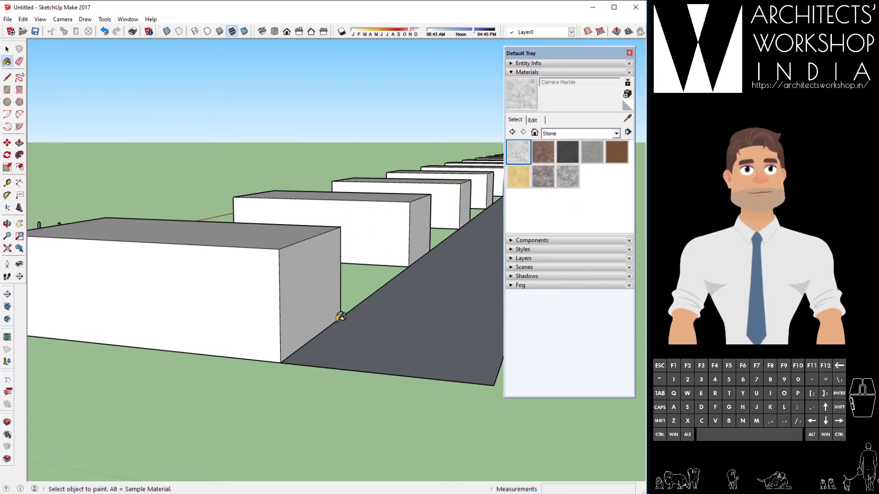
left_click(289, 249)
middle_click_drag(273, 336, 270, 340)
scroll(287, 317, "down", 5)
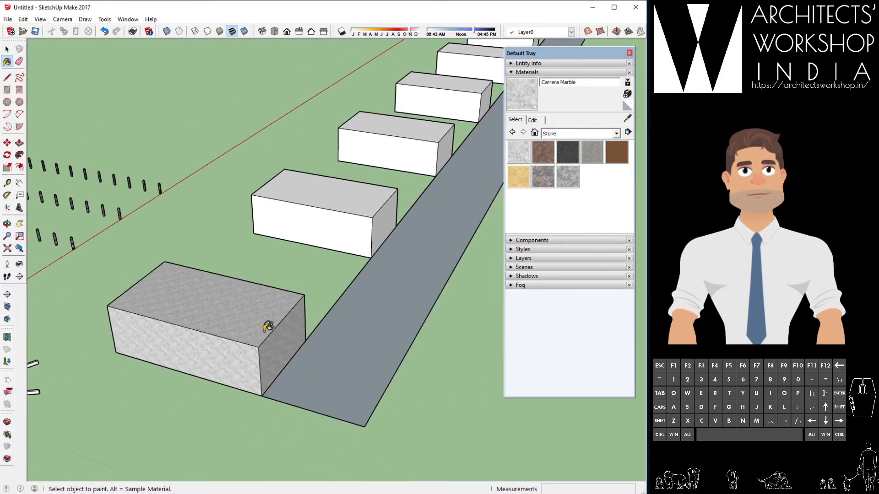
left_click(313, 239)
left_click(367, 181)
left_click(403, 128)
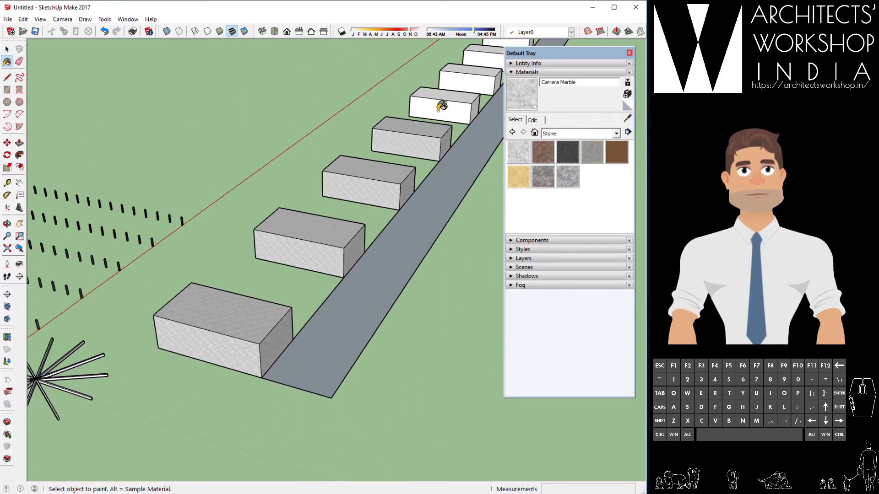
left_click(440, 108)
- Paint the road beside the boxes with Granite Dark Gray and collapse the materials browser
left_click(568, 151)
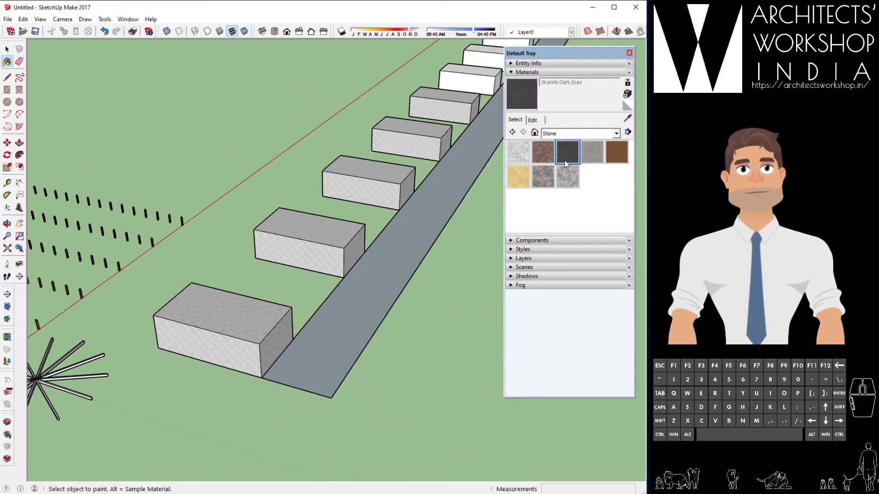
left_click(331, 351)
scroll(304, 385, "up", 6)
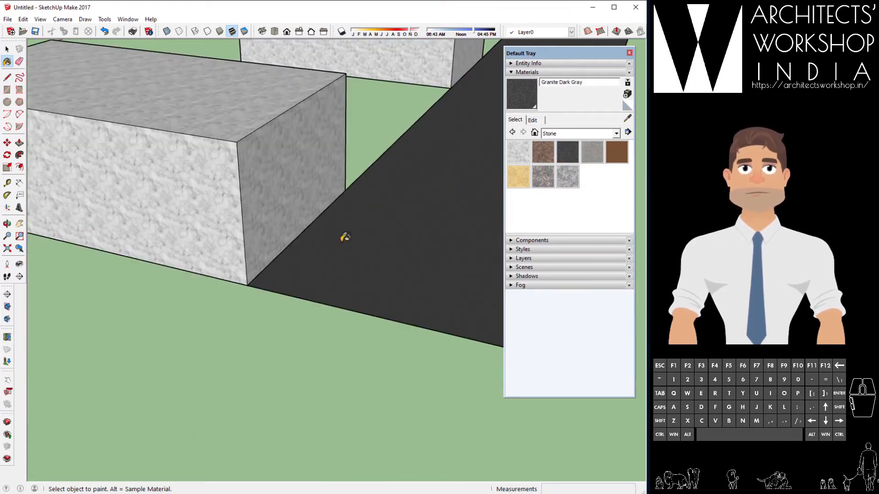
mouse_move(346, 237)
middle_mouse_down()
mouse_move(375, 179)
mouse_move(357, 193)
mouse_move(326, 275)
mouse_move(309, 284)
mouse_move(314, 261)
mouse_move(339, 267)
middle_mouse_up()
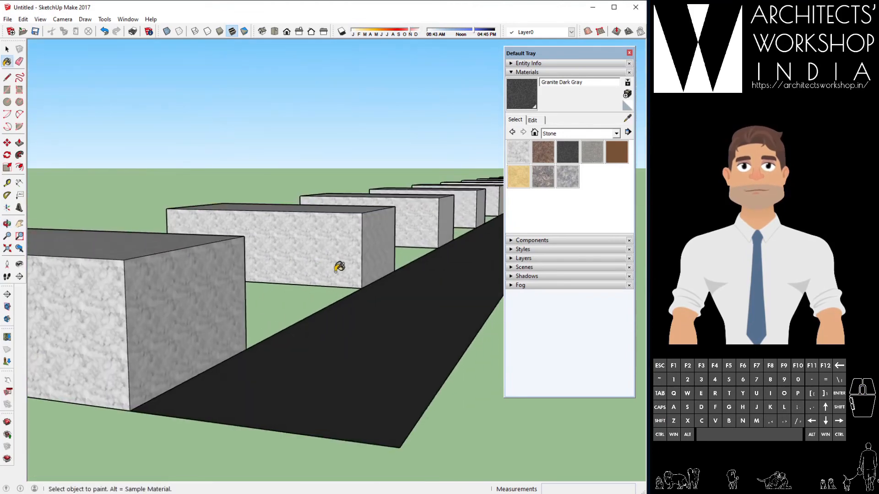
left_click(526, 72)
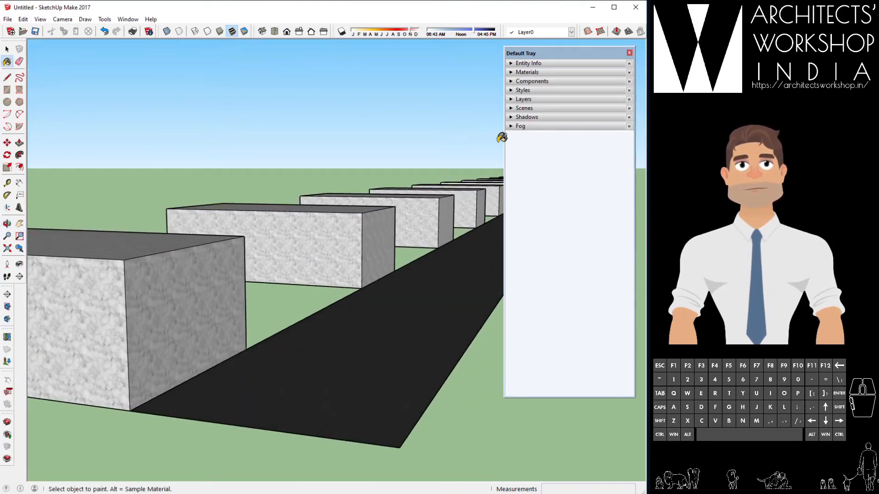
- Switch to the isometric view close to the marble boxes and shorten the tray to uncover the model
left_click(261, 32)
scroll(144, 288, "up", 10)
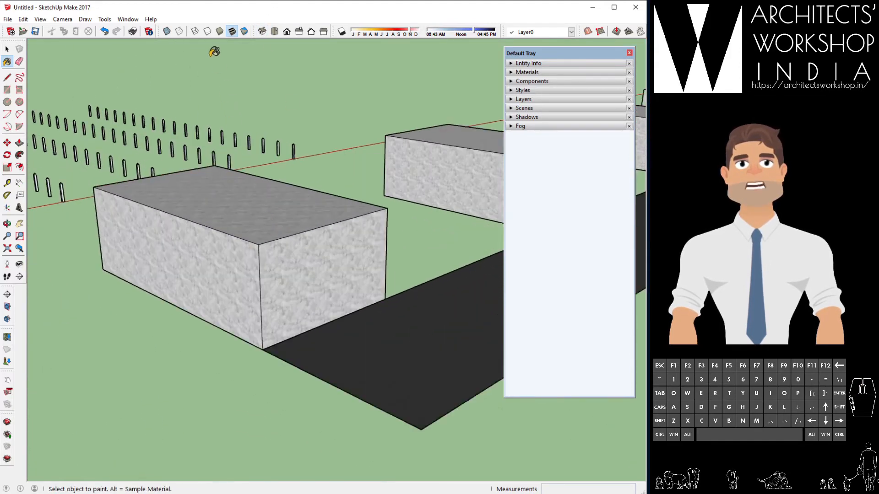
scroll(229, 43, "up", 1)
scroll(271, 44, "down", 1)
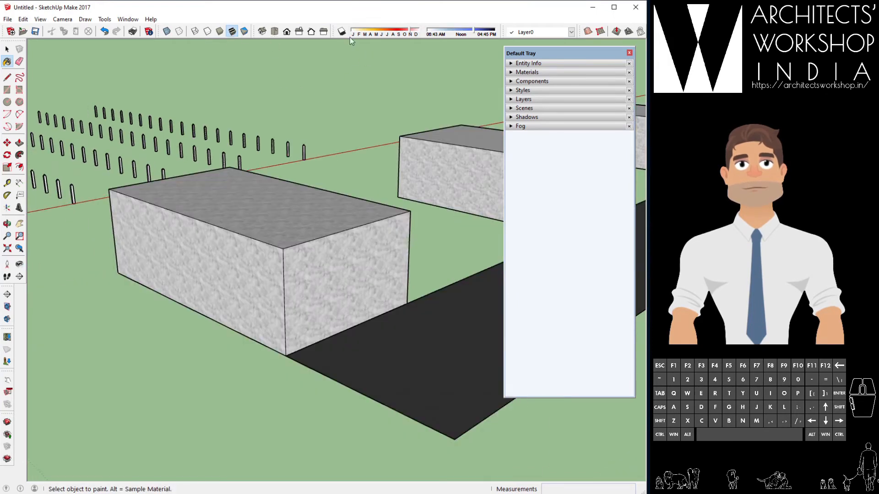
left_click_drag(590, 47, 600, 277)
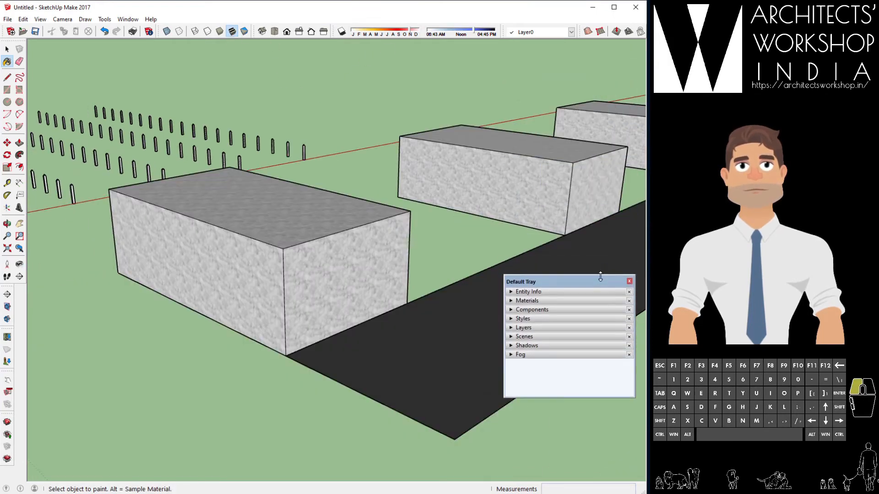
- View the model from the top, front, right, back and left in perspective, and return to the isometric view
left_click(276, 33)
scroll(324, 138, "down", 2)
scroll(319, 279, "up", 4)
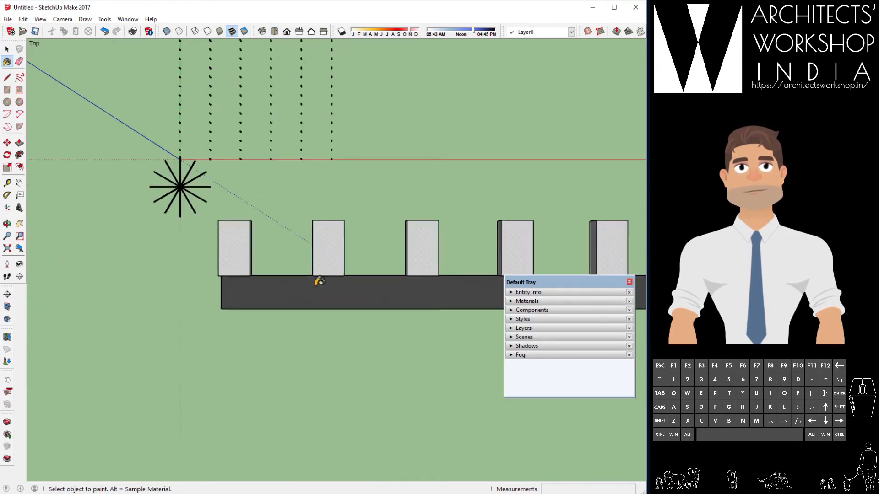
left_click(287, 32)
left_click(300, 33)
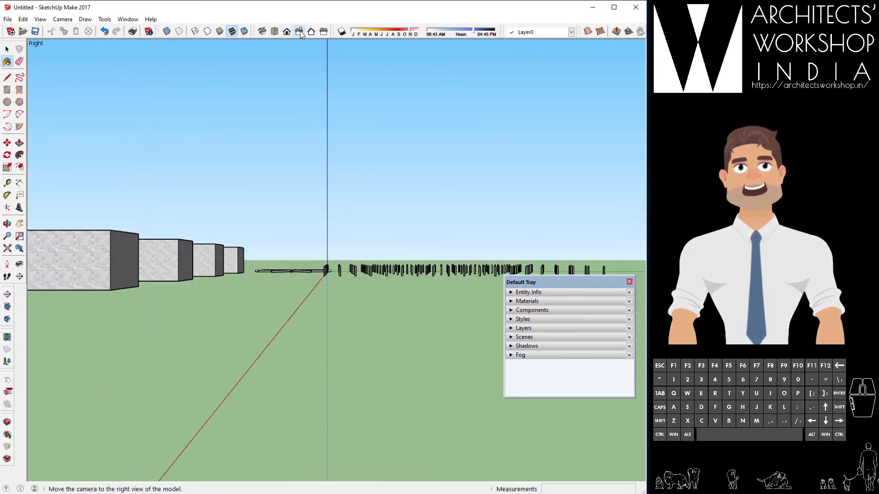
left_click(312, 33)
left_click(323, 33)
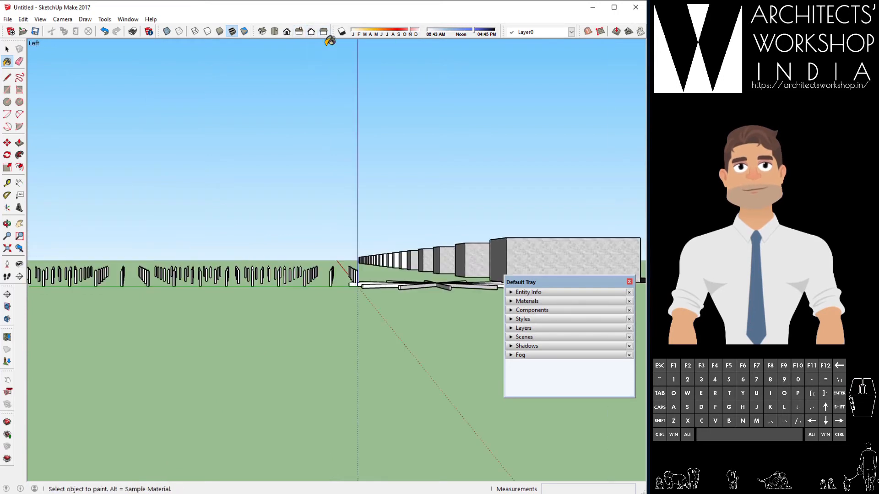
left_click(263, 31)
scroll(297, 331, "up", 5)
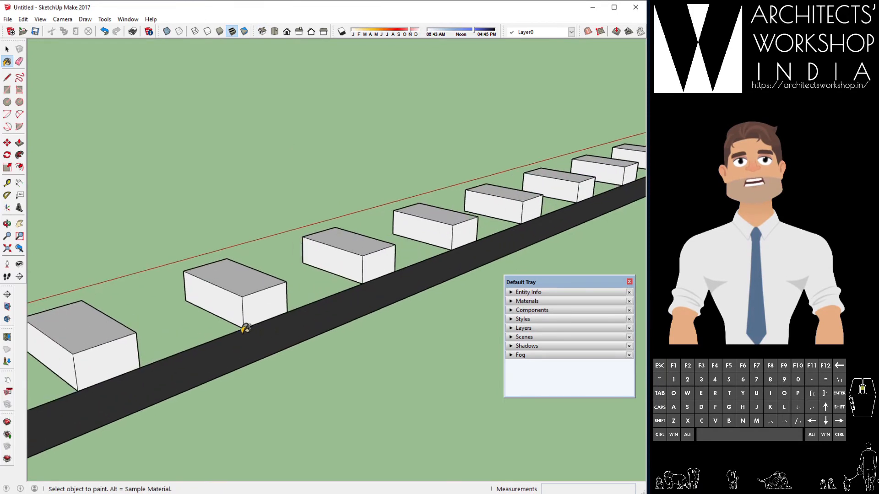
scroll(245, 329, "up", 5)
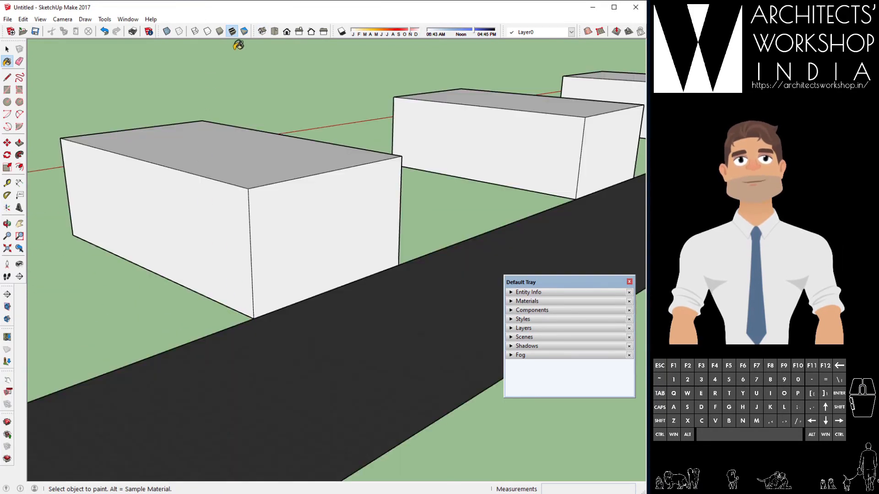
- Show the top view of the boxes and road and change the camera to Parallel Projection
left_click(274, 32)
scroll(362, 213, "down", 3)
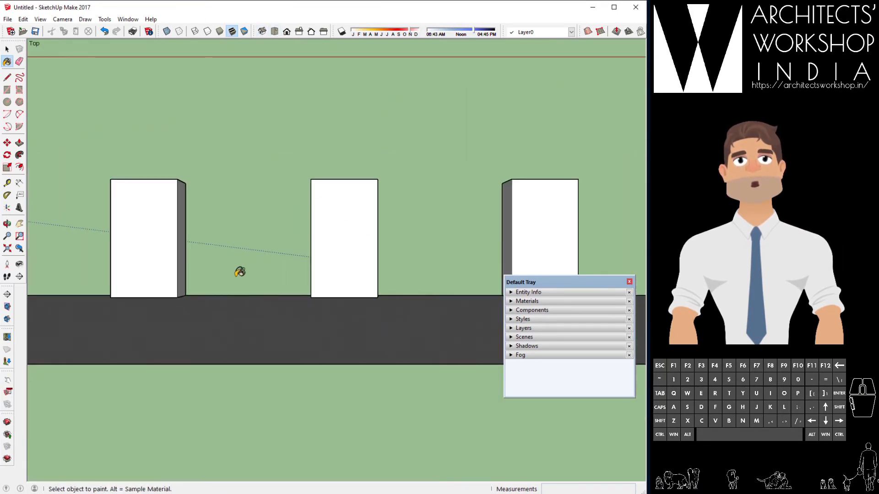
scroll(203, 261, "up", 2)
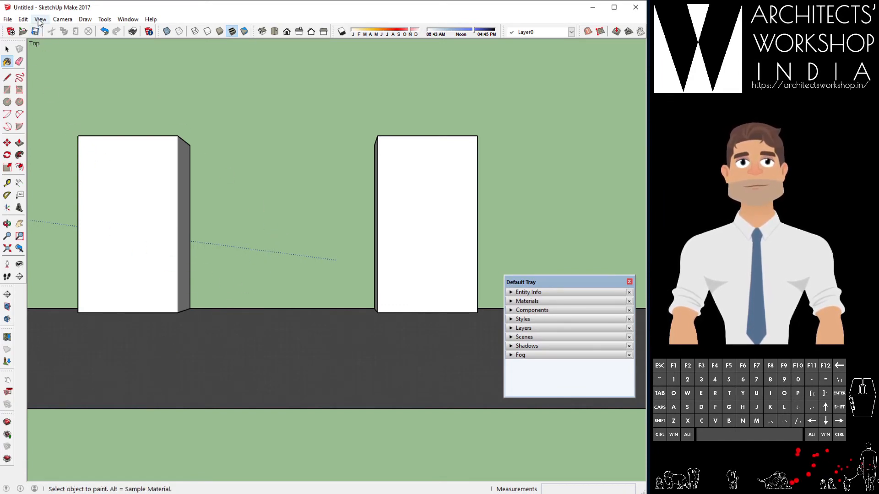
left_click(64, 20)
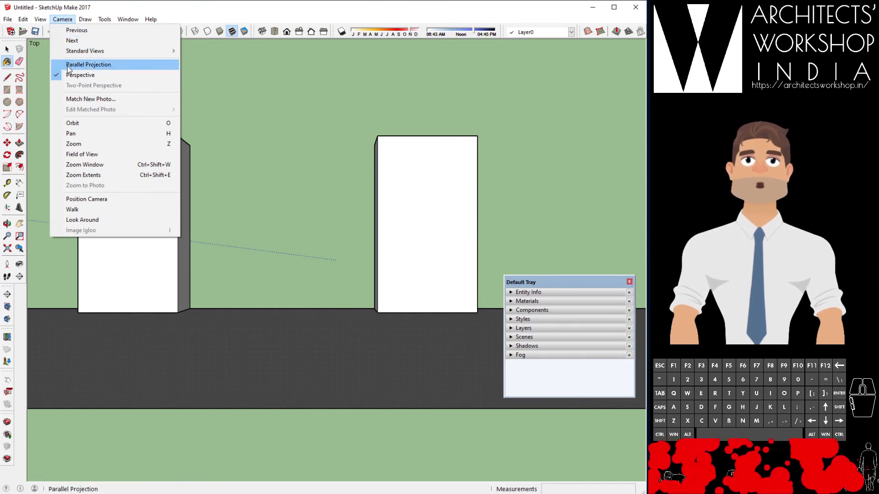
left_click(118, 67)
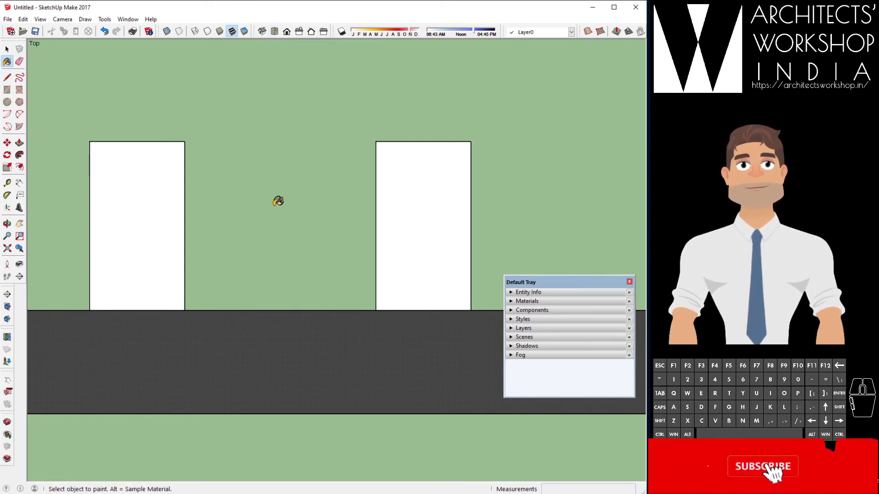
scroll(278, 143, "down", 10)
scroll(275, 196, "down", 4)
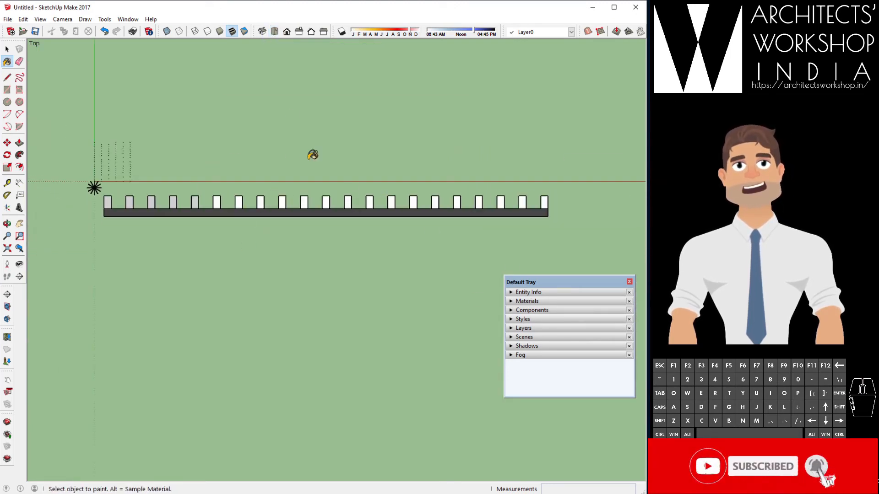
- Examine the front, right, back and left views of the model in parallel projection
left_click(287, 32)
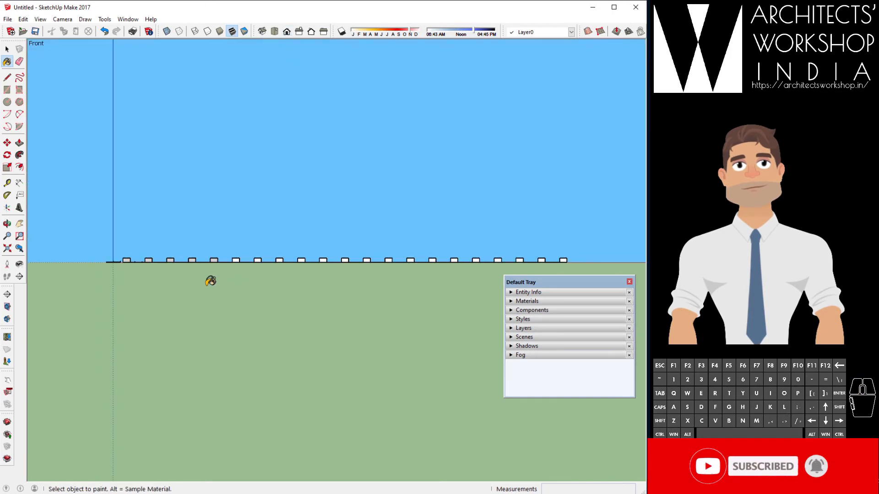
scroll(210, 238, "up", 8)
scroll(155, 236, "down", 3)
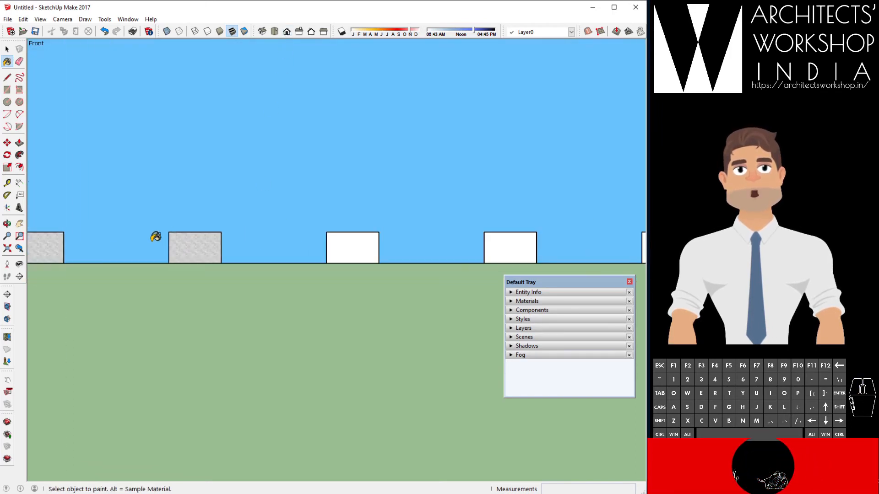
scroll(156, 236, "down", 6)
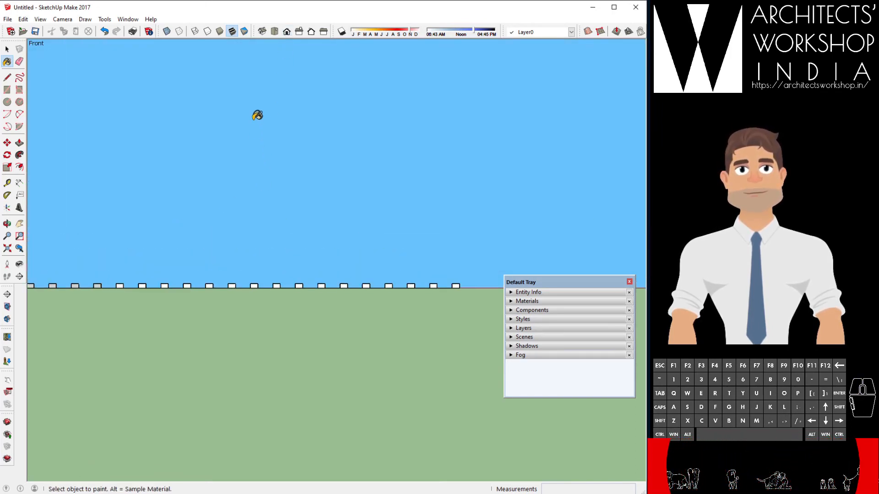
left_click(299, 31)
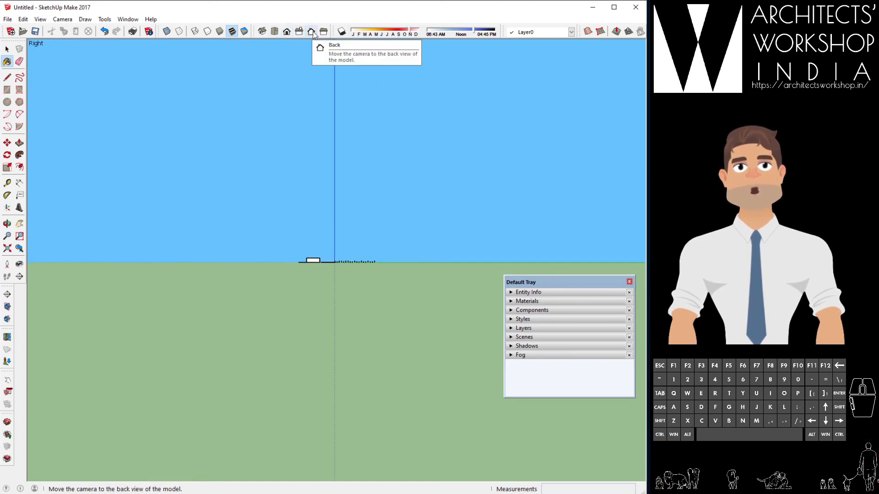
left_click(313, 31)
left_click(323, 32)
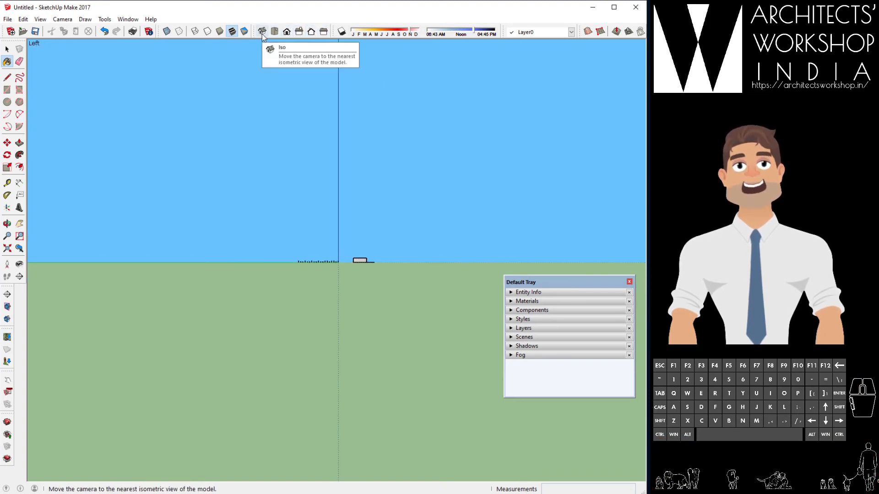
- Switch to the isometric view in parallel projection and examine the whole row of boxes from a lower angle
left_click(262, 34)
scroll(188, 368, "up", 5)
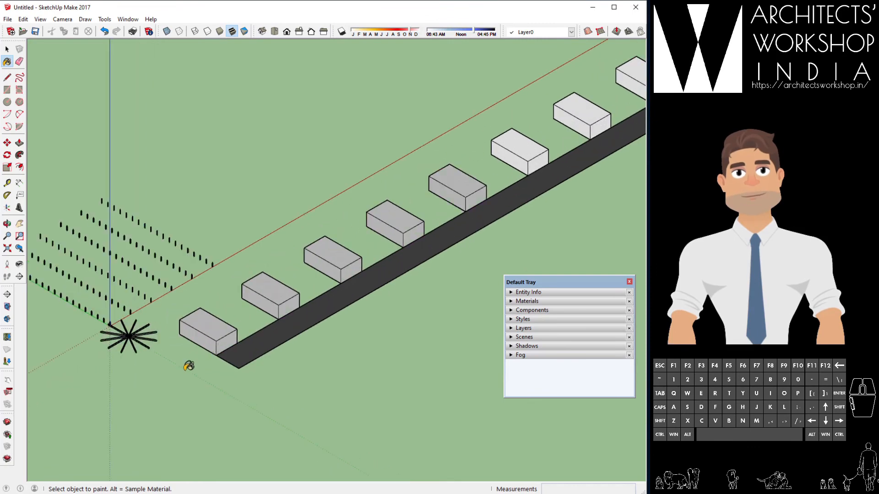
scroll(220, 334, "up", 5)
scroll(287, 308, "down", 3)
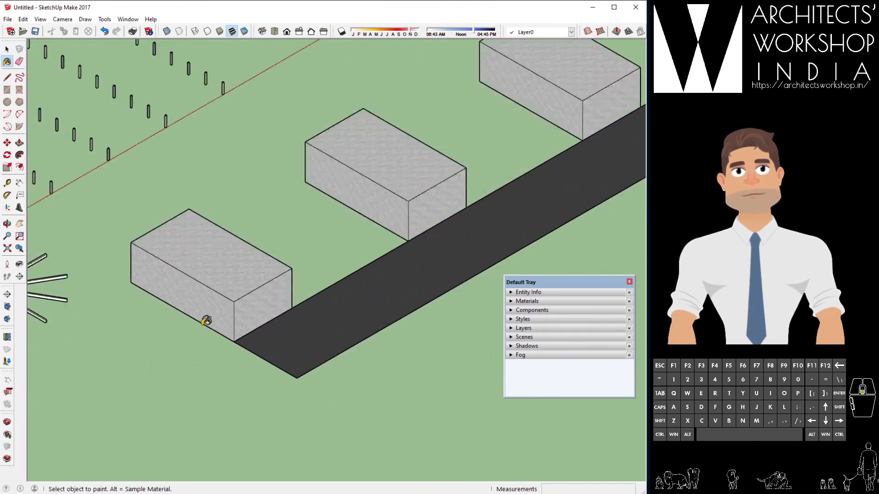
scroll(206, 321, "down", 10)
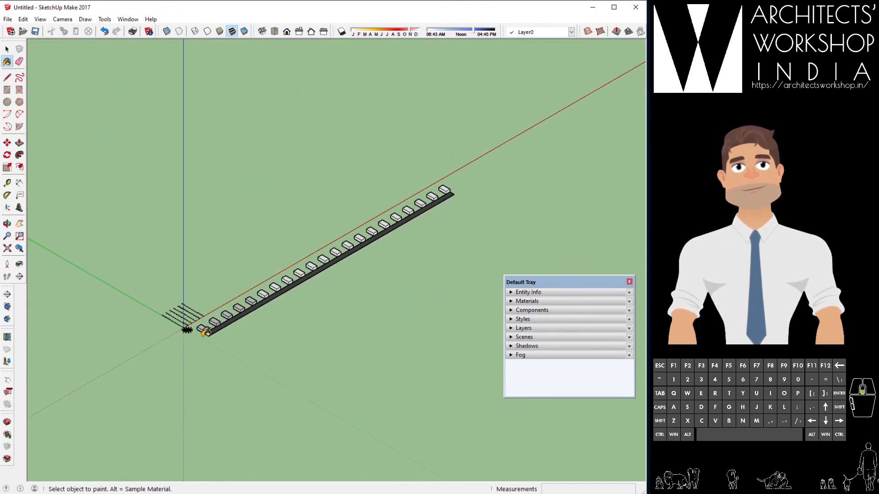
middle_click_drag(204, 332, 225, 419)
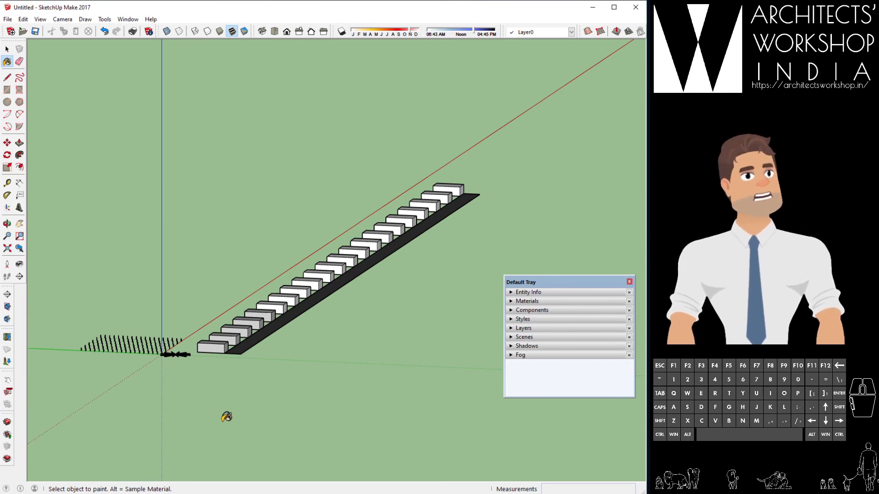
mouse_move(291, 345)
middle_mouse_down()
mouse_move(274, 327)
mouse_move(222, 406)
mouse_move(280, 355)
mouse_move(306, 355)
mouse_move(332, 384)
mouse_move(300, 406)
mouse_move(224, 394)
mouse_move(230, 390)
middle_mouse_up()
key("b")
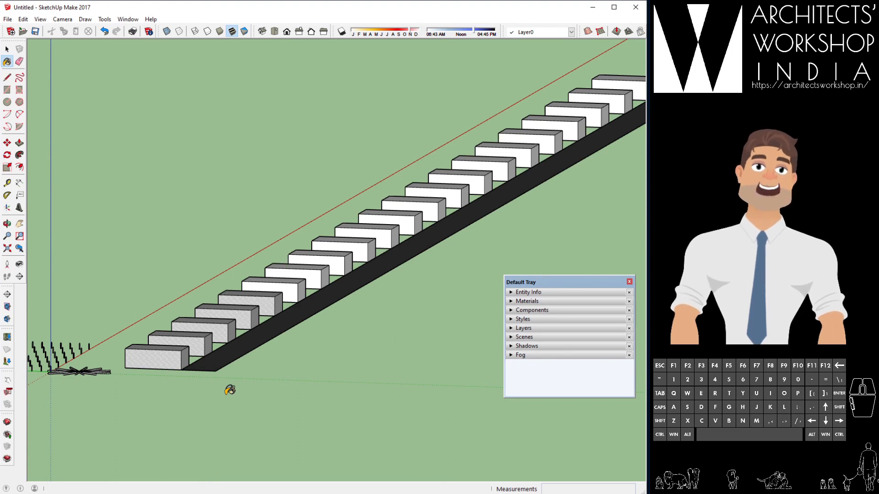
mouse_move(229, 390)
middle_mouse_down()
mouse_move(221, 392)
mouse_move(288, 367)
mouse_move(208, 404)
middle_mouse_up()
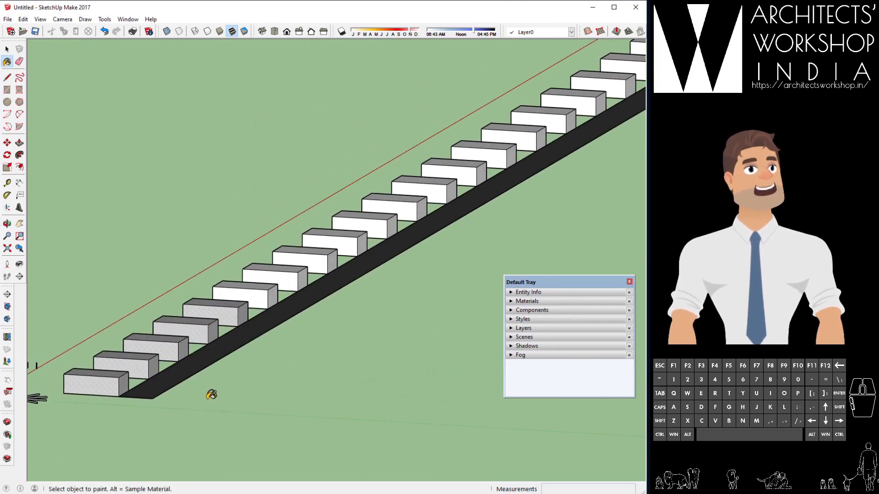